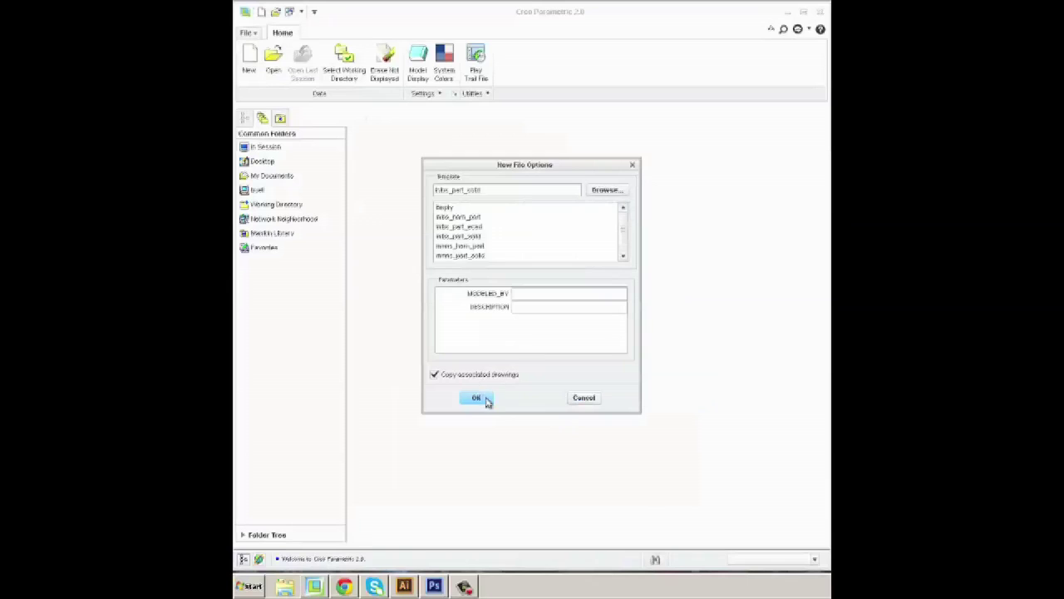
- Sketch a rectangle about 190 by 109 from the origin on the FRONT plane and finish the sketch
left_click(449, 60)
left_click(630, 117)
left_click(641, 195)
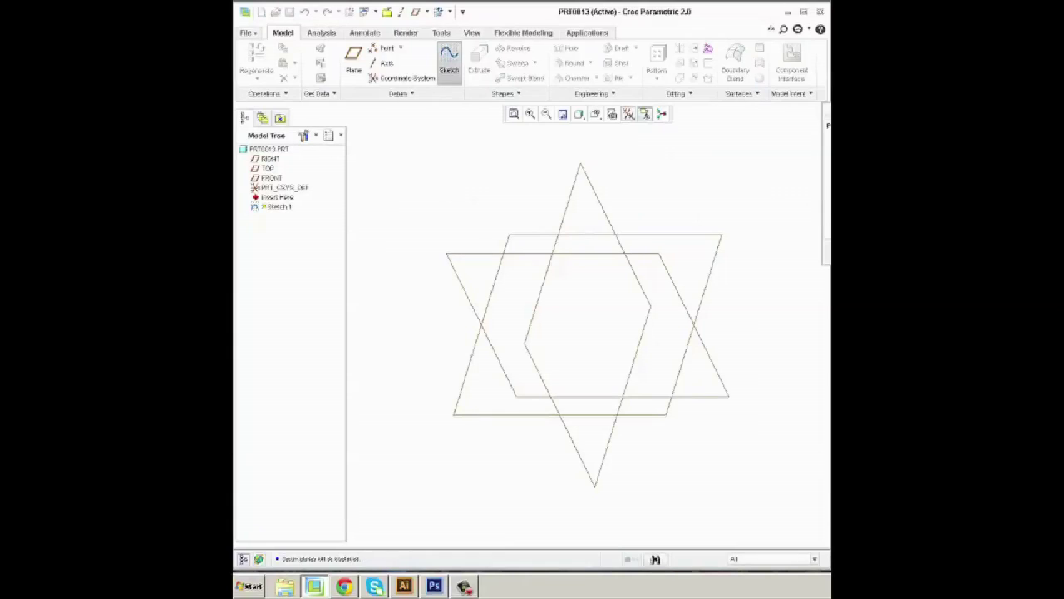
left_click_drag(901, 108, 691, 70)
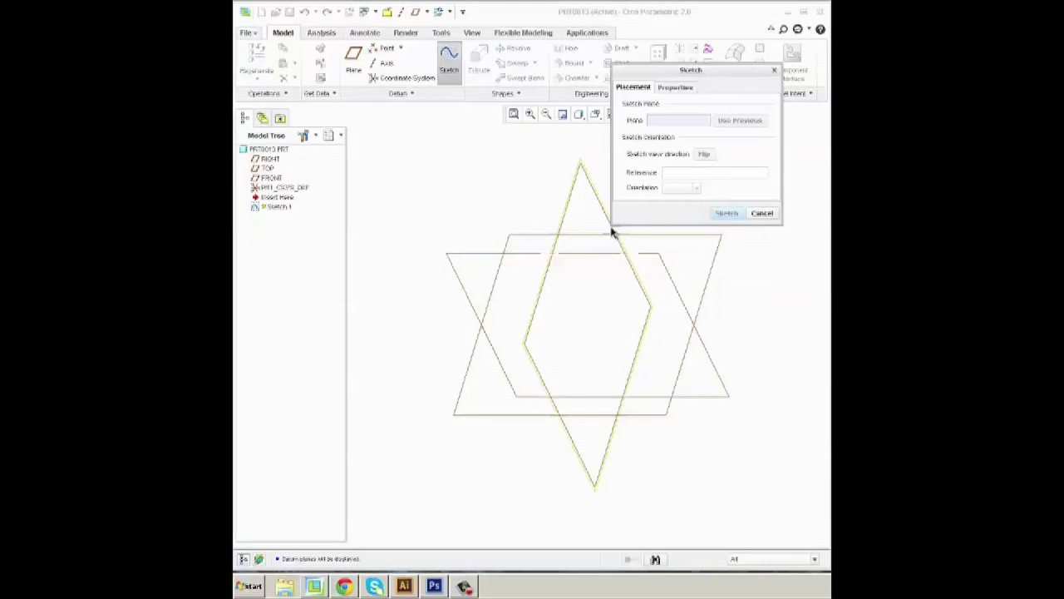
left_click(593, 257)
left_click(725, 214)
left_click(432, 63)
left_click(573, 294)
left_click(668, 324)
middle_click(658, 374)
middle_click_drag(706, 377, 749, 291)
left_click(756, 53)
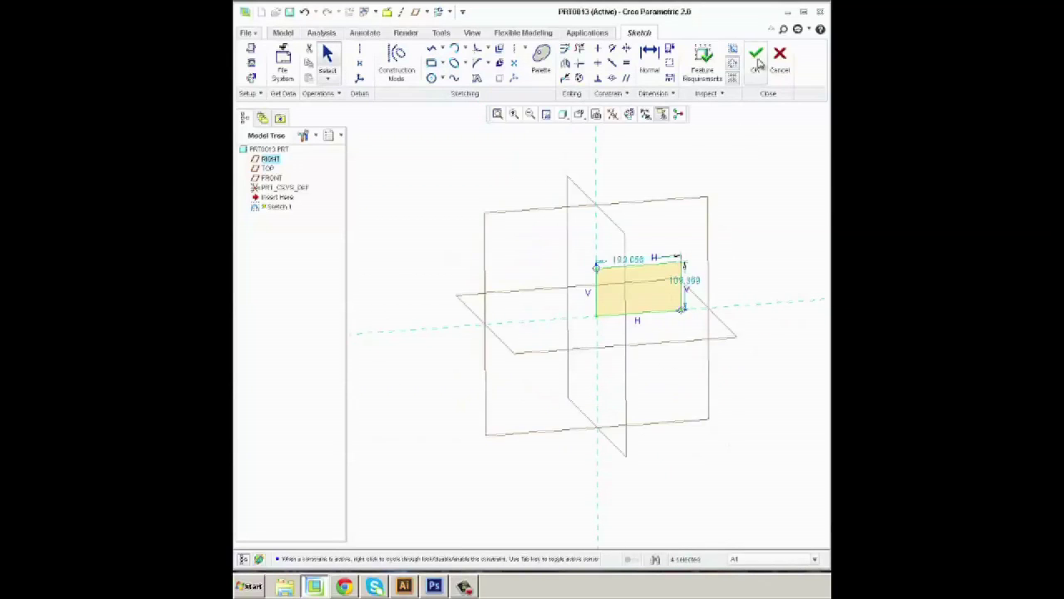
- Start a second sketch on the TOP plane and draw a rectangle about 160 by 147 from the origin
left_click(449, 55)
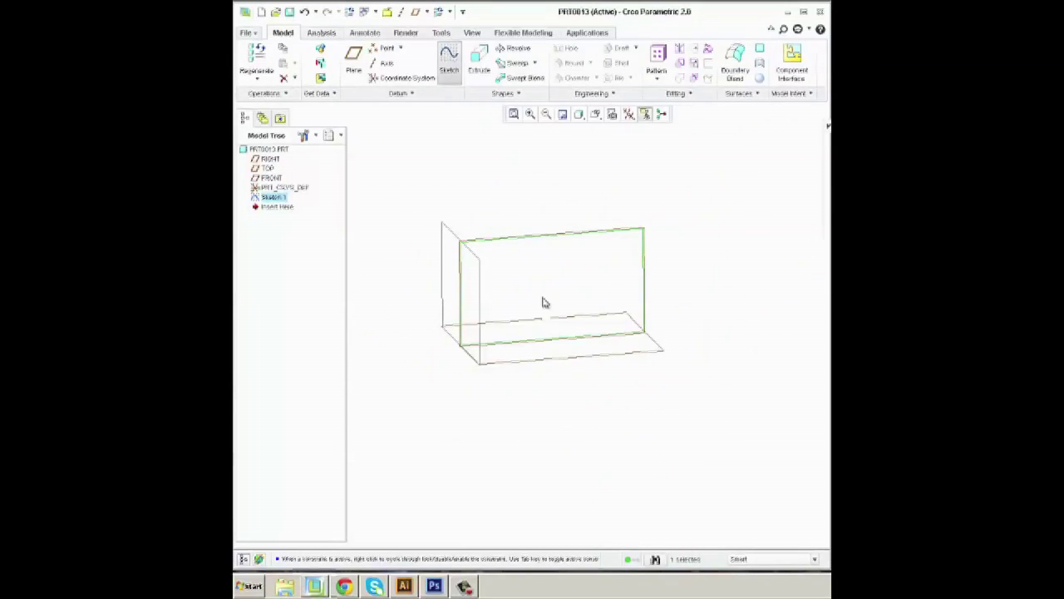
left_click(567, 357)
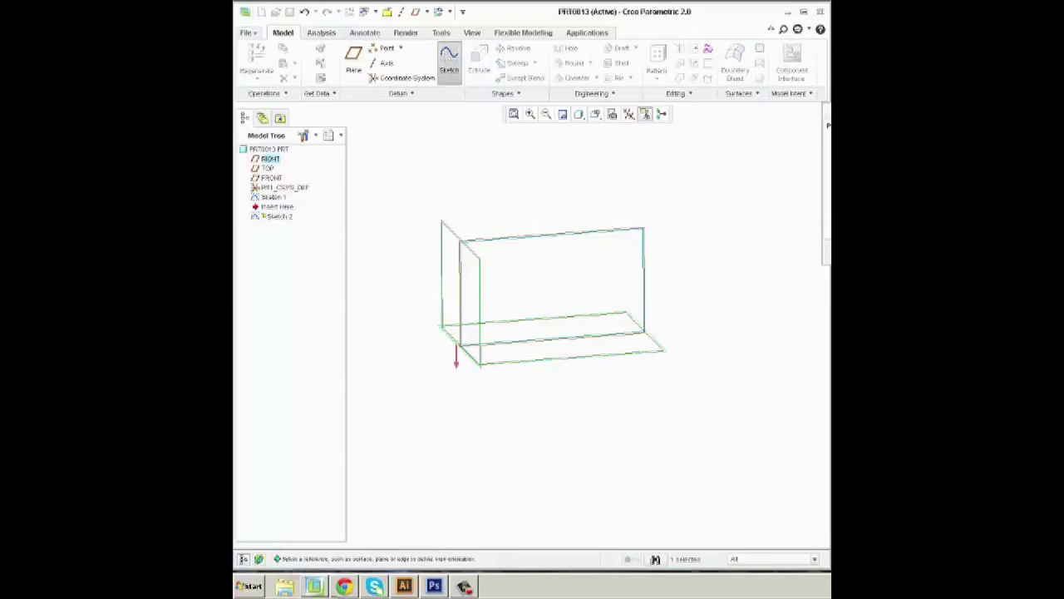
left_click(748, 227)
left_click(432, 65)
left_click(463, 345)
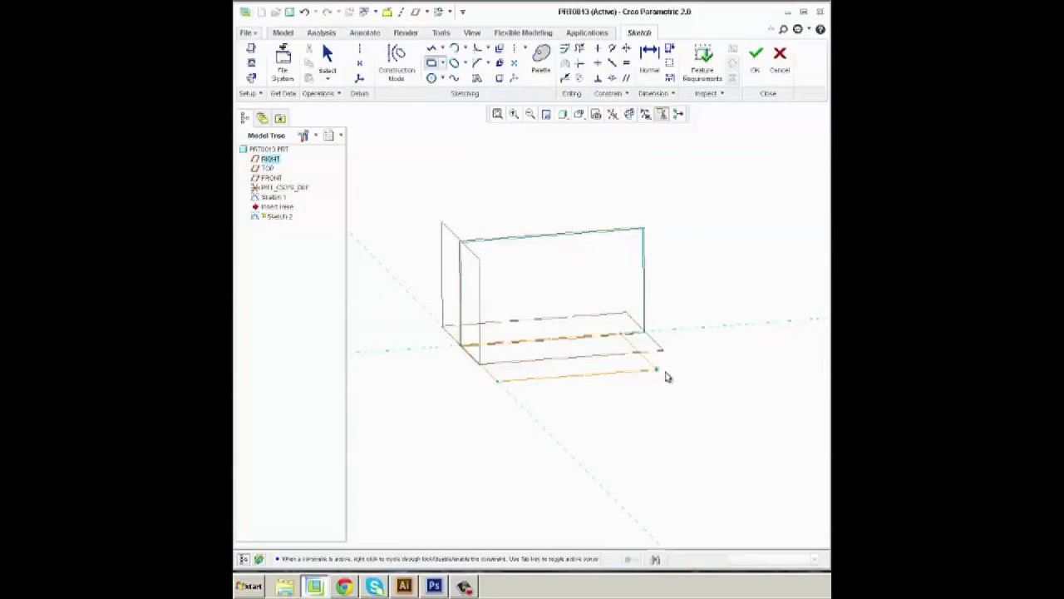
left_click(666, 372)
middle_click_drag(666, 374, 684, 345)
- Make the horizontal rectangle's rear corner coincident with the vertical rectangle's lower corner and finish the sketch
left_click(613, 79)
middle_click_drag(571, 207, 574, 266)
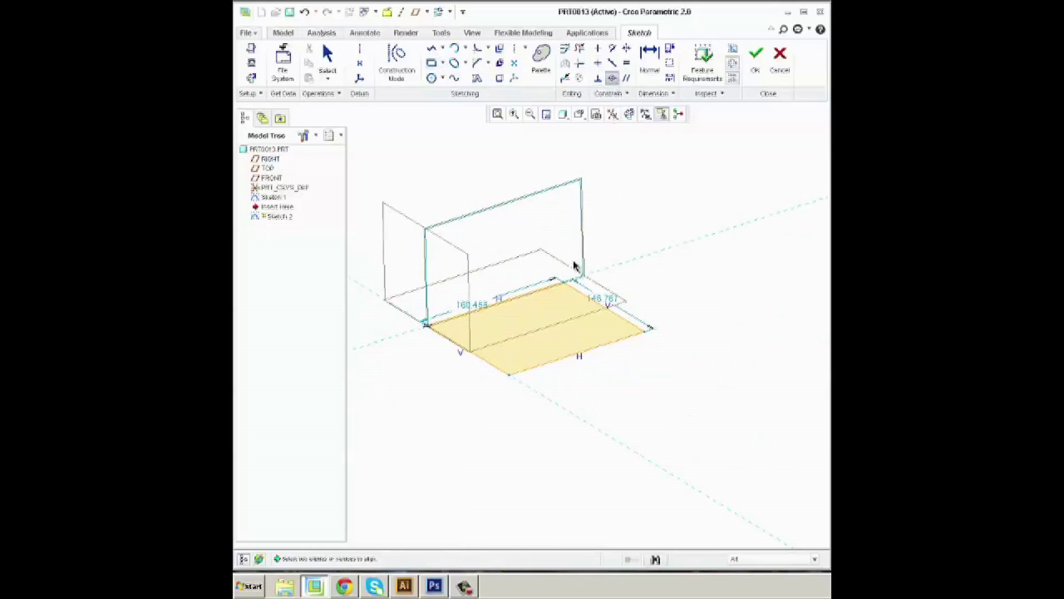
left_click(565, 284)
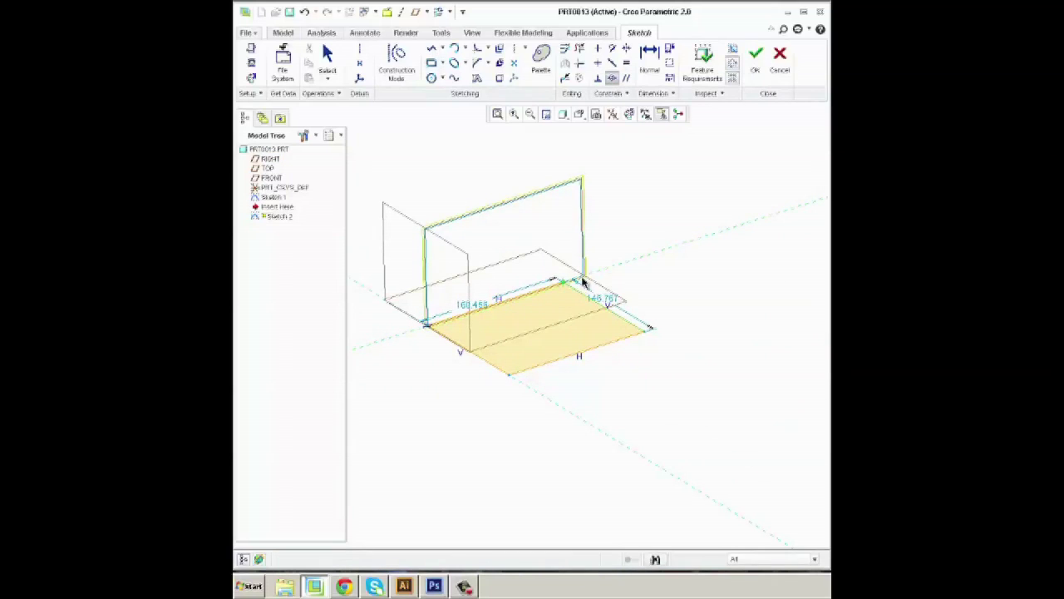
left_click(585, 281)
left_click(584, 281)
left_click(828, 211)
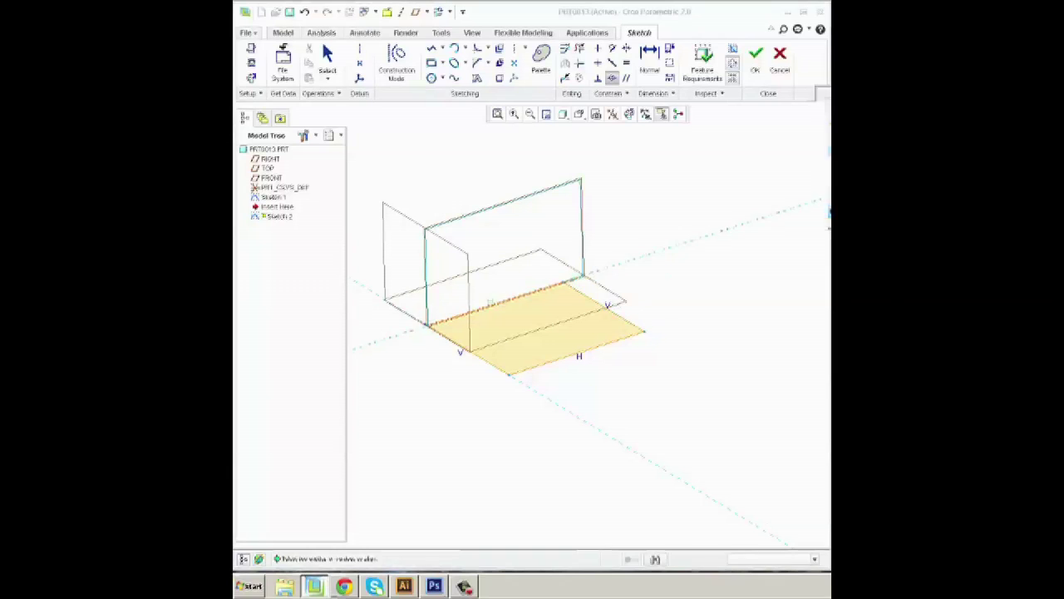
middle_click_drag(716, 188, 766, 190, "shift")
left_click(757, 73)
left_click(756, 72)
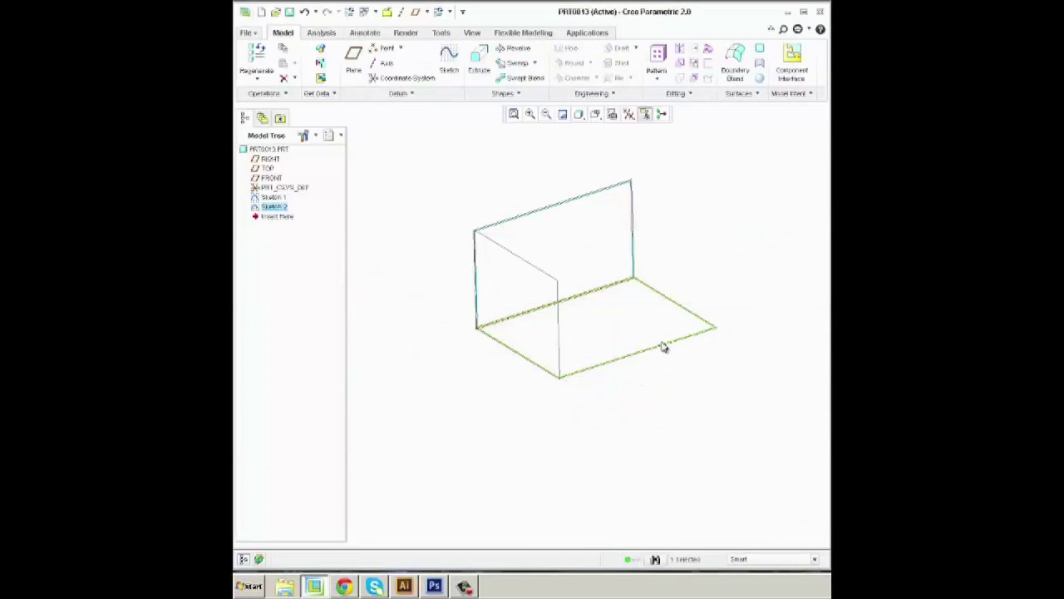
- Shorten the horizontal rectangle's depth to about 82 by moving its front edge
left_click(664, 344)
mouse_move(662, 344)
left_mouse_down()
mouse_move(637, 334)
mouse_move(667, 300)
left_mouse_up()
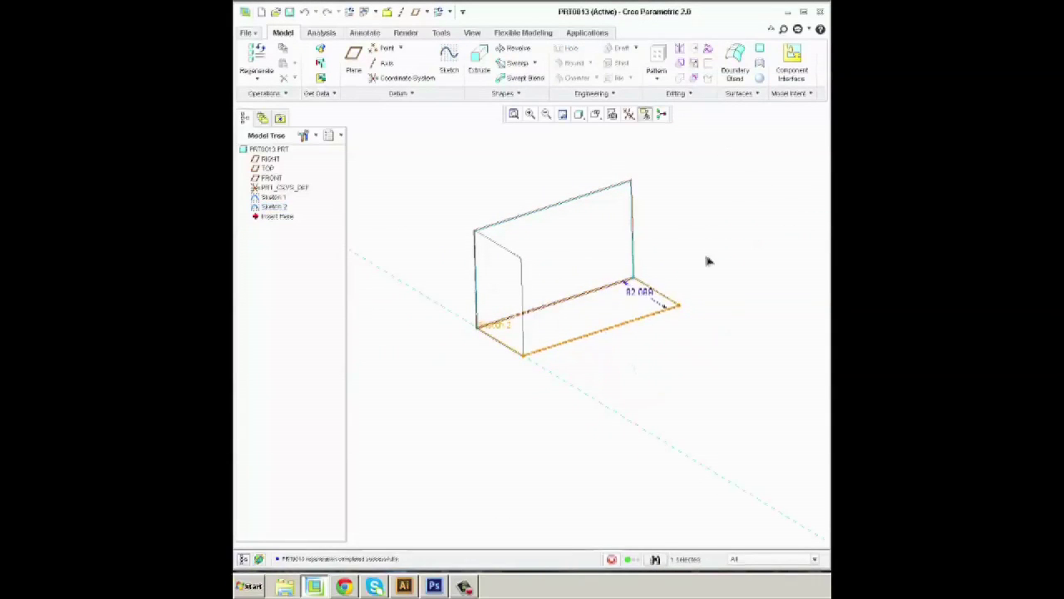
middle_click_drag(710, 213, 761, 245, "shift")
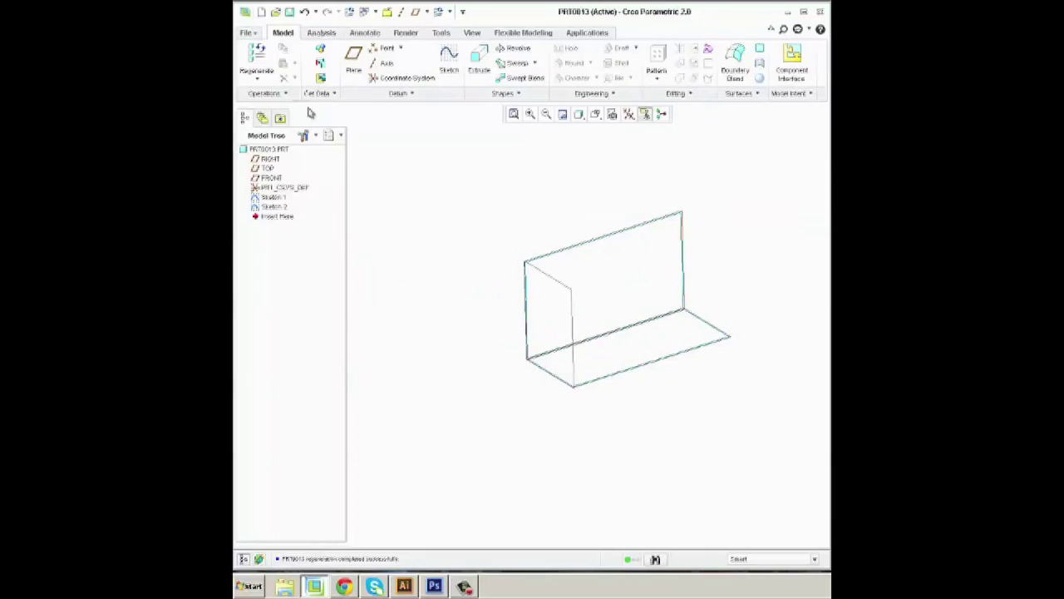
- In a new Style feature, create a curve from the vertical rectangle's upper edge to the horizontal rectangle's front edge
left_click(761, 67)
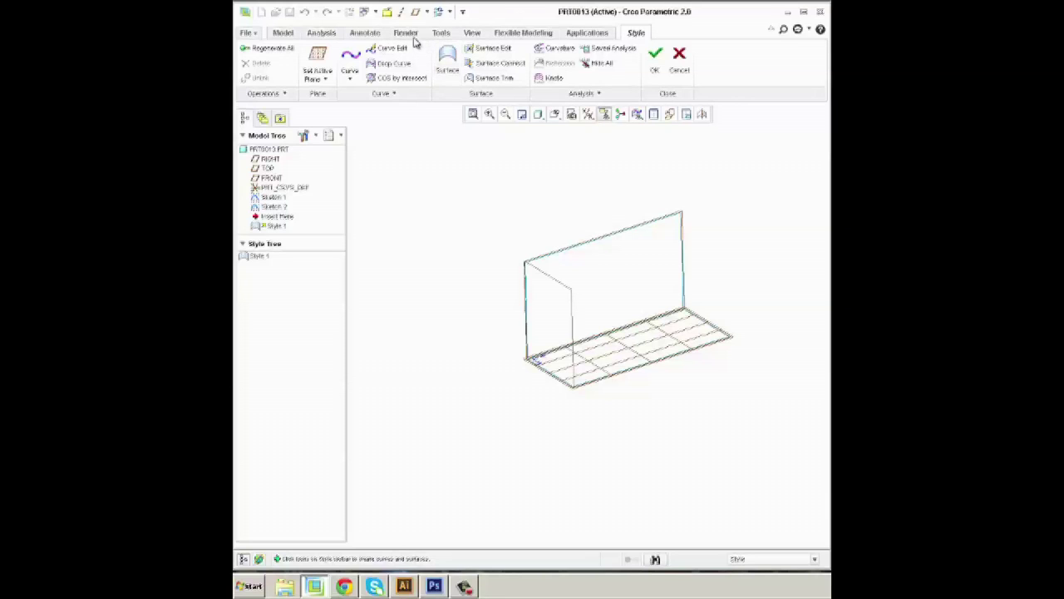
left_click(350, 59)
left_click(567, 250)
left_click(661, 358)
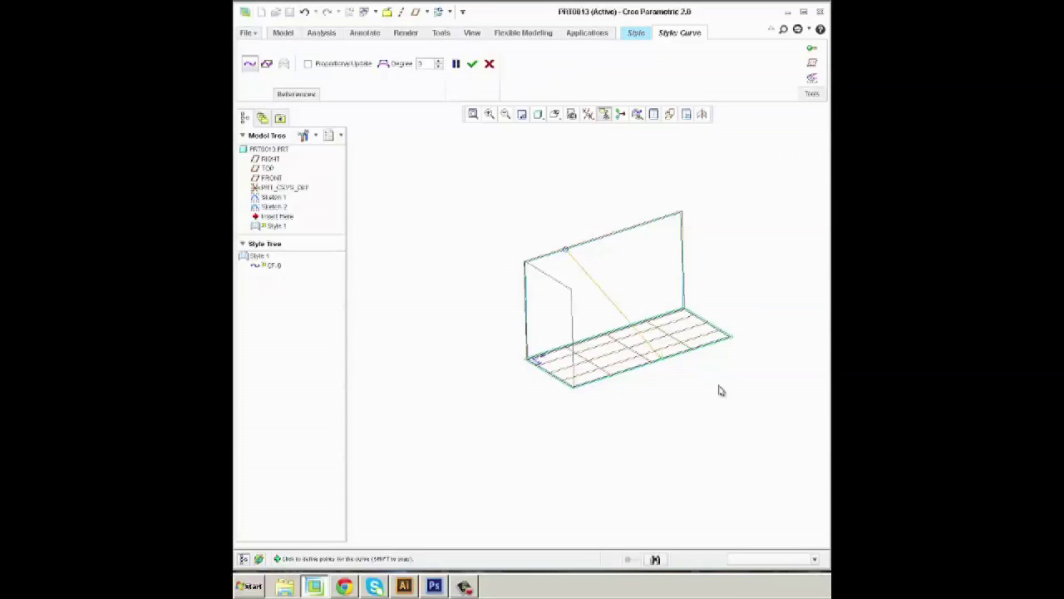
middle_click_drag(507, 208, 422, 187)
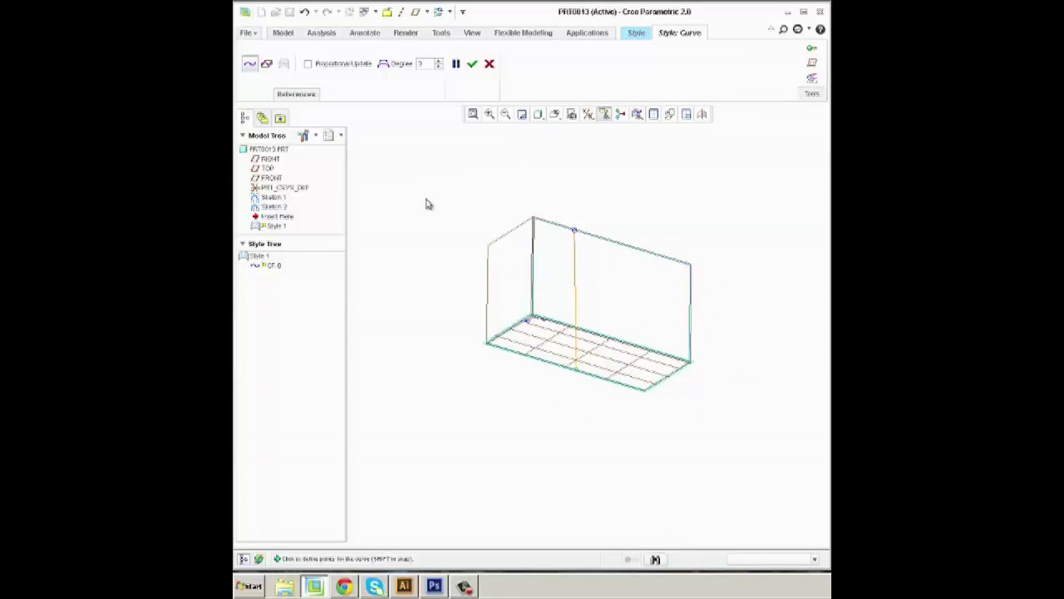
left_click(471, 63)
- Edit the style curve and set the tangent at its upper end to Normal to the vertical rectangle
double_click(576, 277)
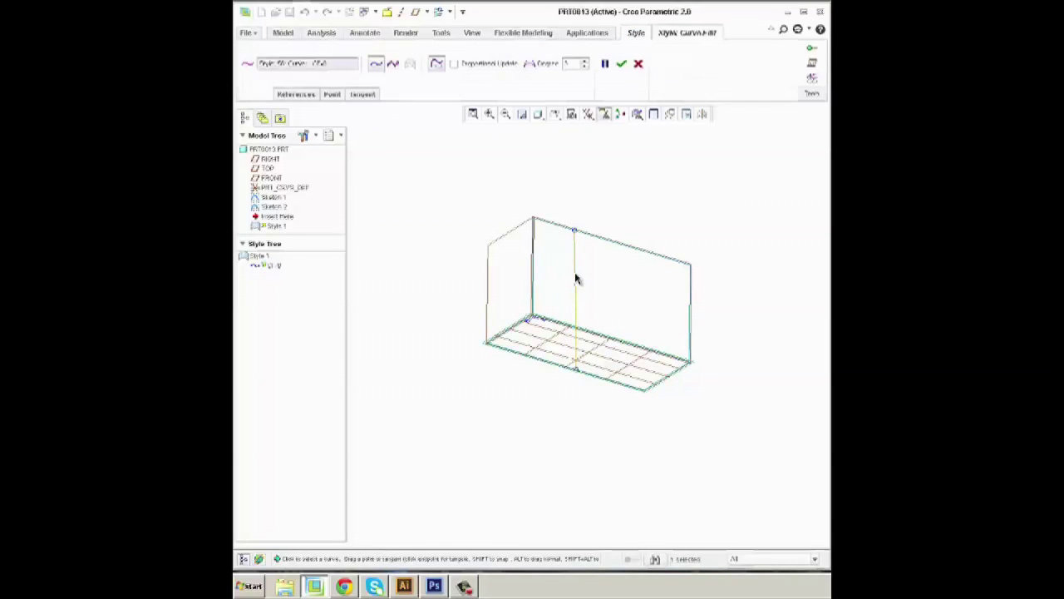
left_click(621, 64)
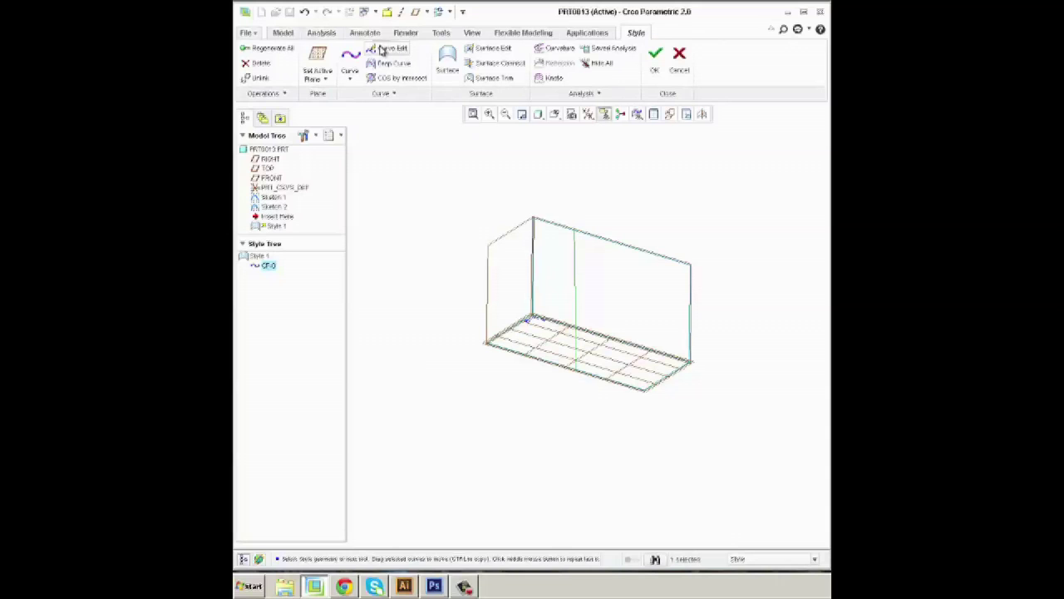
double_click(575, 253)
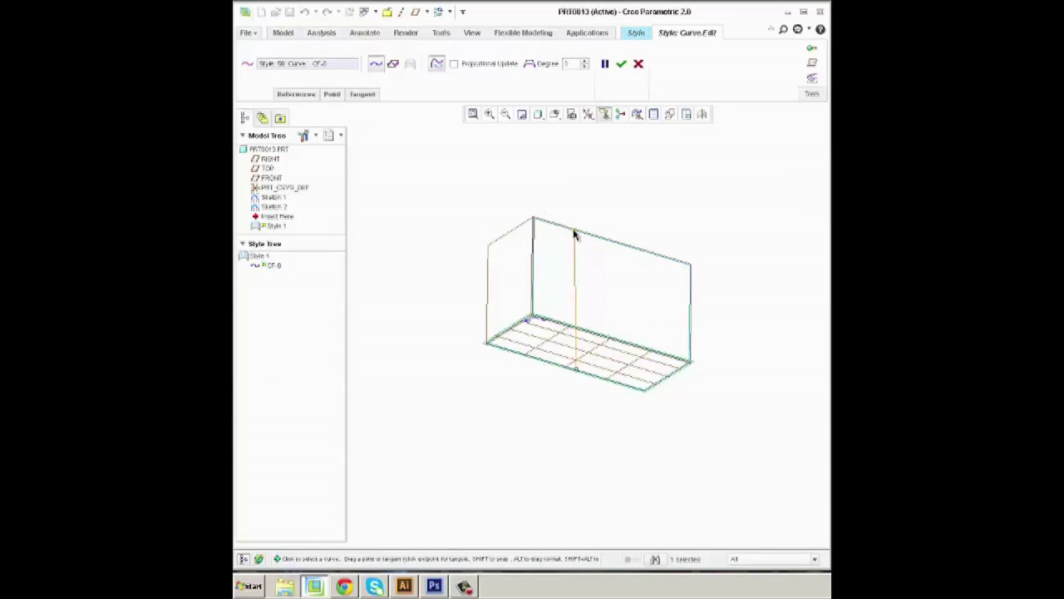
right_click(578, 256)
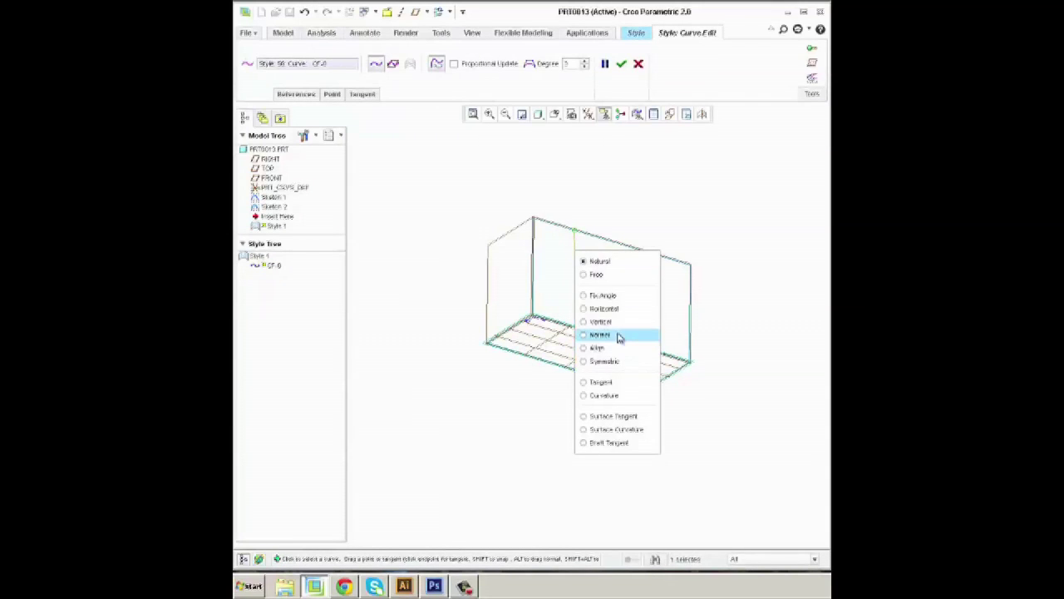
left_click(620, 335)
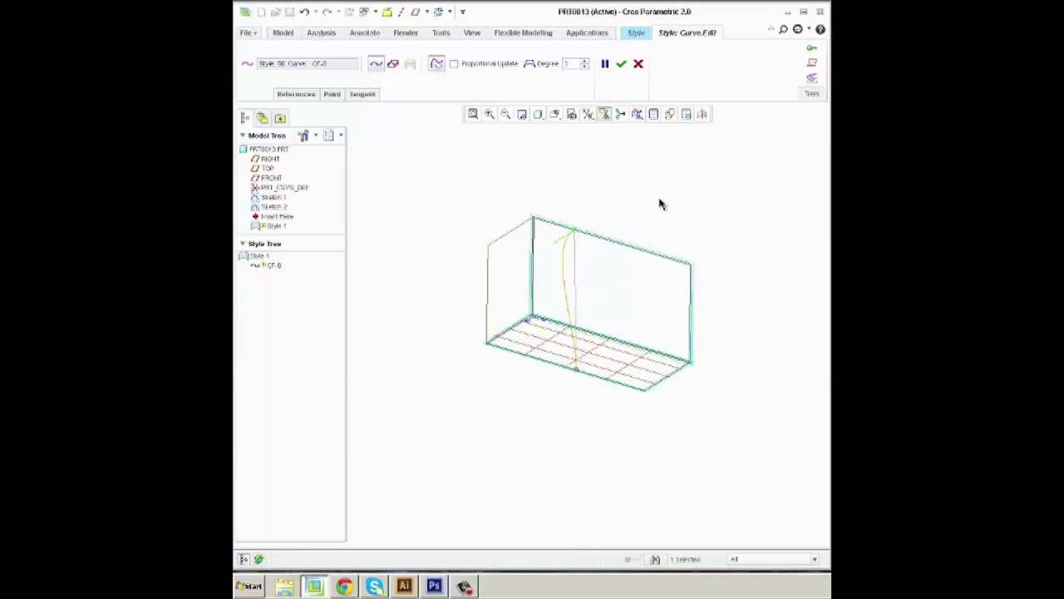
middle_click_drag(648, 201, 673, 215)
scroll(587, 384, "down", 3)
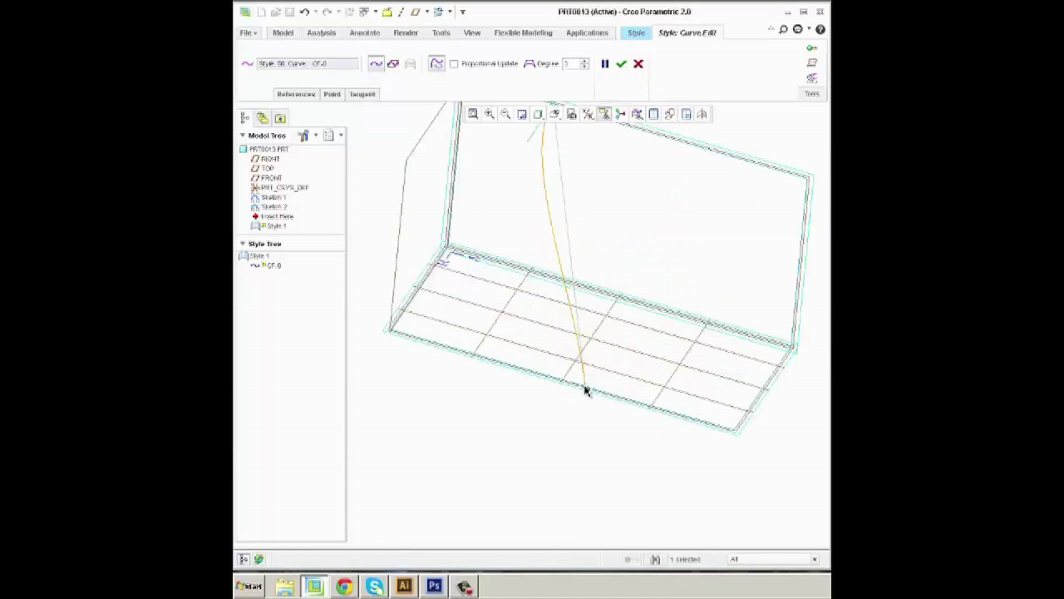
- Set the curve's lower end to Tangent with the horizontal rectangle's front edge and finish the Style feature
left_click_drag(586, 390, 574, 323)
right_click(578, 330)
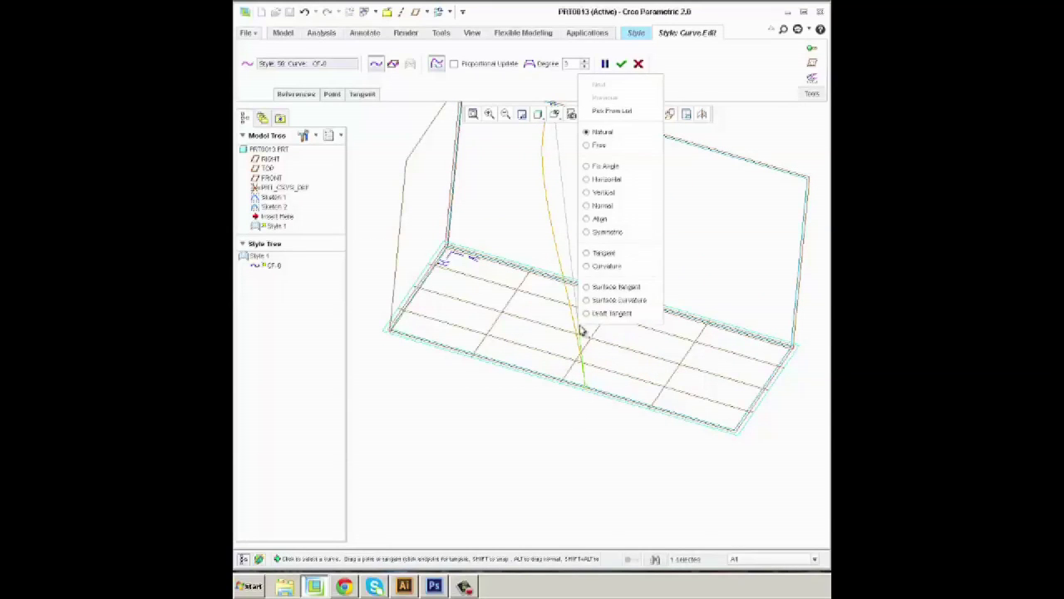
left_click(630, 254)
middle_click_drag(672, 261, 636, 250)
left_click(621, 64)
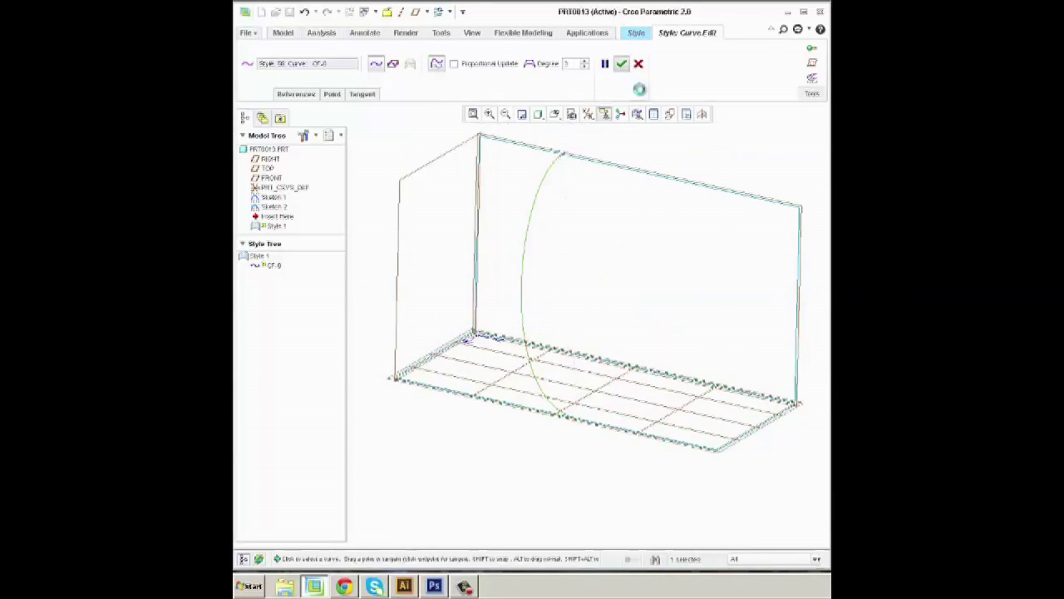
middle_click_drag(696, 136, 689, 166)
left_click(655, 56)
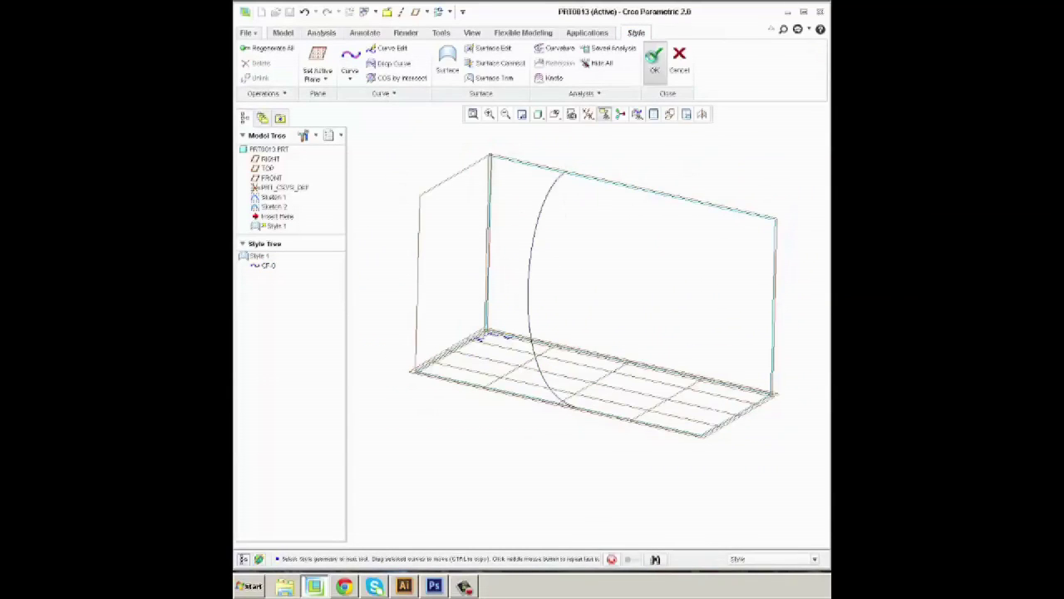
left_click(710, 171)
middle_click_drag(710, 171, 721, 86)
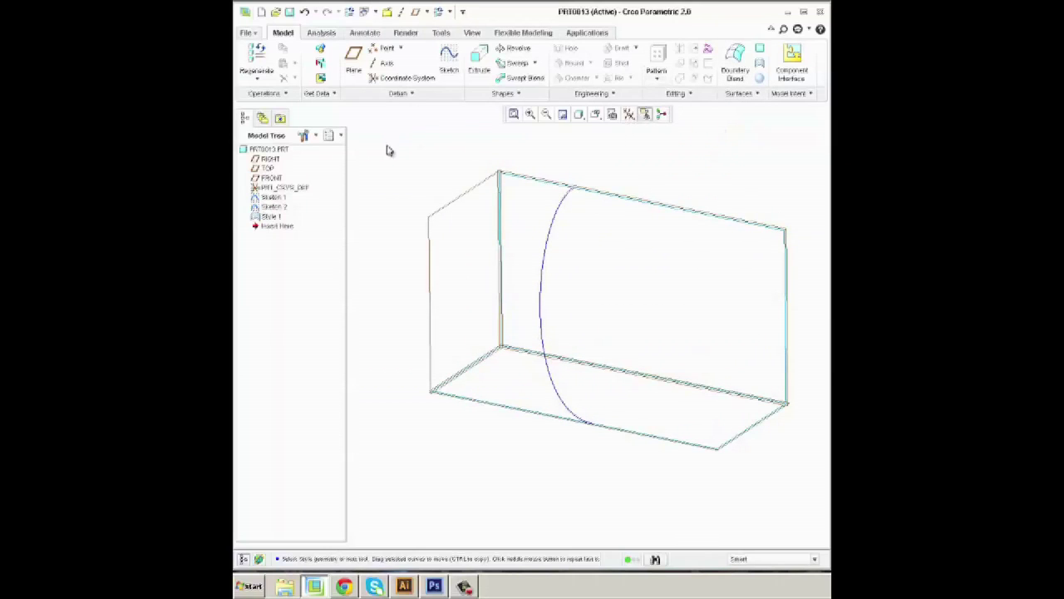
- Set up a variable-section surface Sweep along the style curve and open its section sketch
left_click(519, 65)
left_click(270, 67)
left_click(553, 225)
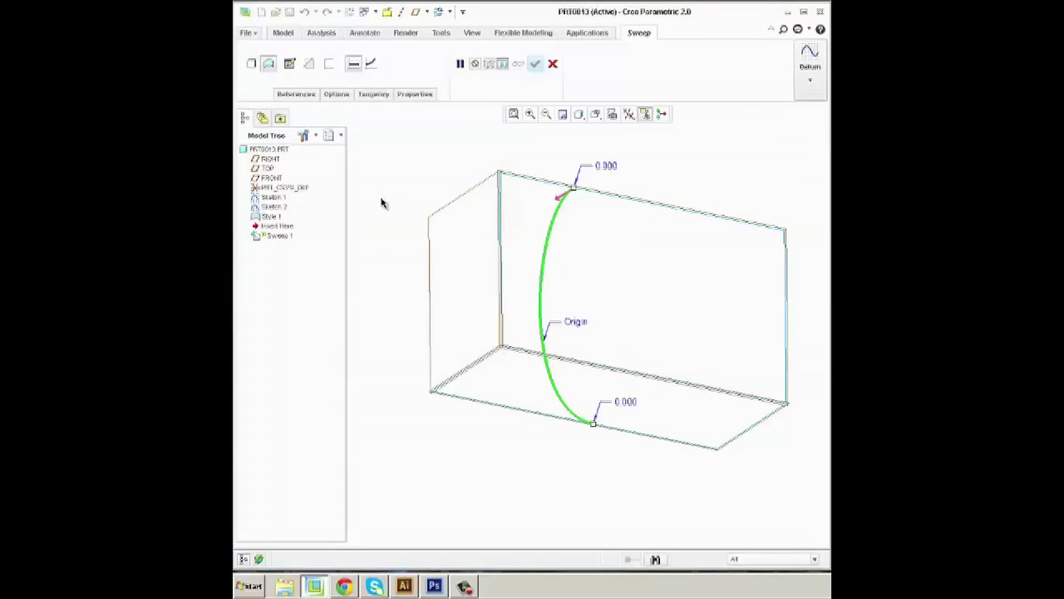
left_click(372, 65)
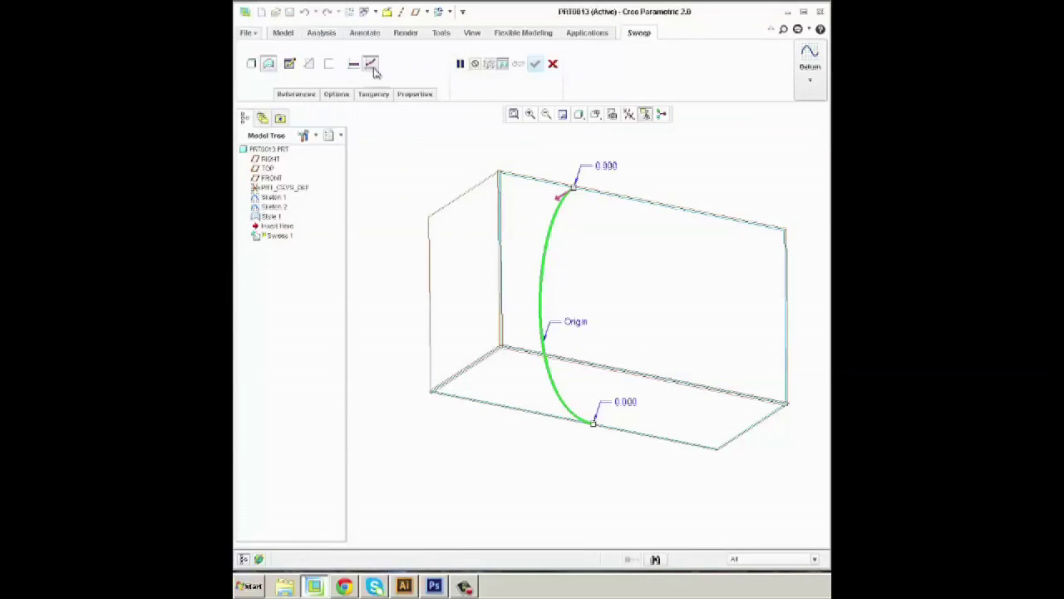
left_click(289, 64)
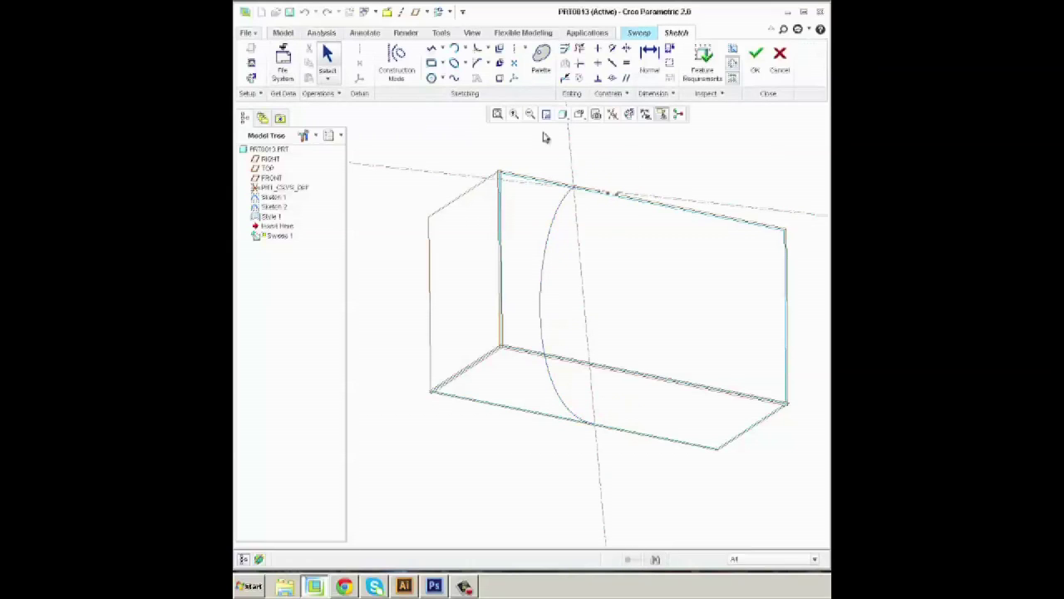
- Draw a slanted section line about 24 long starting at the curve's upper end
left_click(432, 48)
left_click(576, 187)
left_click(597, 164)
middle_click(619, 174)
middle_click(615, 176)
scroll(615, 177, "down", 3)
mouse_move(614, 179)
middle_mouse_down()
mouse_move(693, 158)
mouse_move(655, 188)
middle_mouse_up()
- Dimension the section line's length and its angle to the vertical reference, and complete the sweep
left_click(652, 62)
left_click(610, 185)
middle_click(608, 177)
scroll(591, 230, "down", 1)
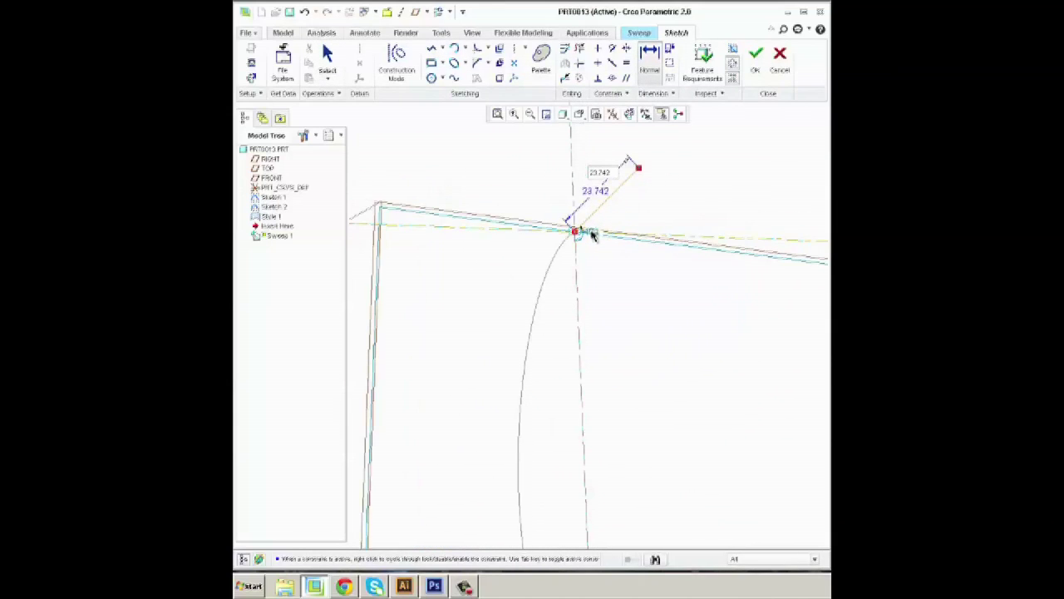
middle_click(622, 273)
left_click(587, 241)
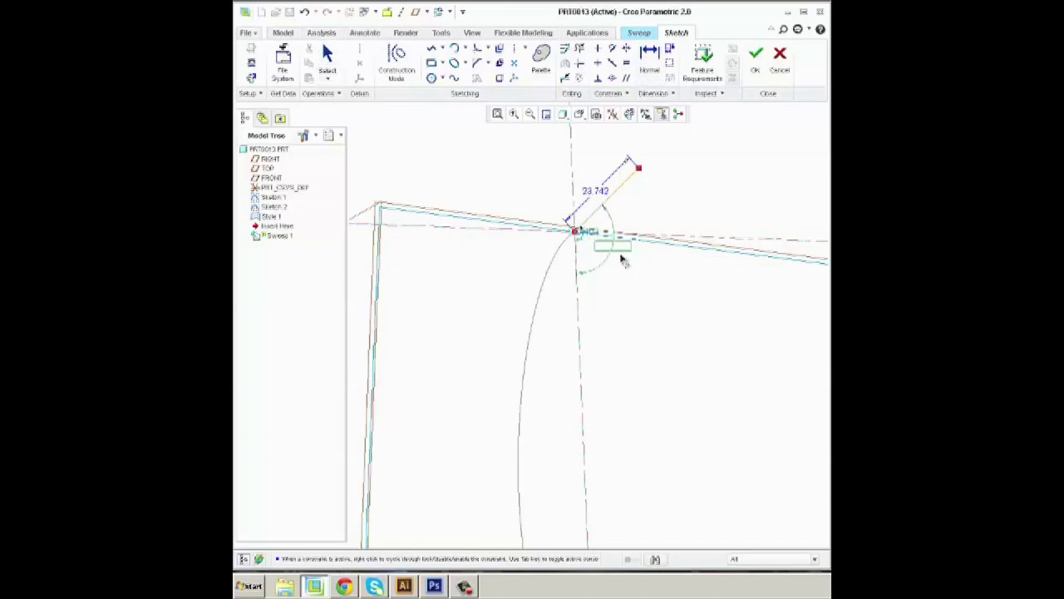
left_click(756, 58)
mouse_move(689, 214)
middle_mouse_down()
mouse_move(637, 269)
mouse_move(670, 255)
mouse_move(662, 265)
middle_mouse_up()
middle_click(662, 266)
- Edit the sweep's dimensions and set the section line's length to 10
right_click(584, 148)
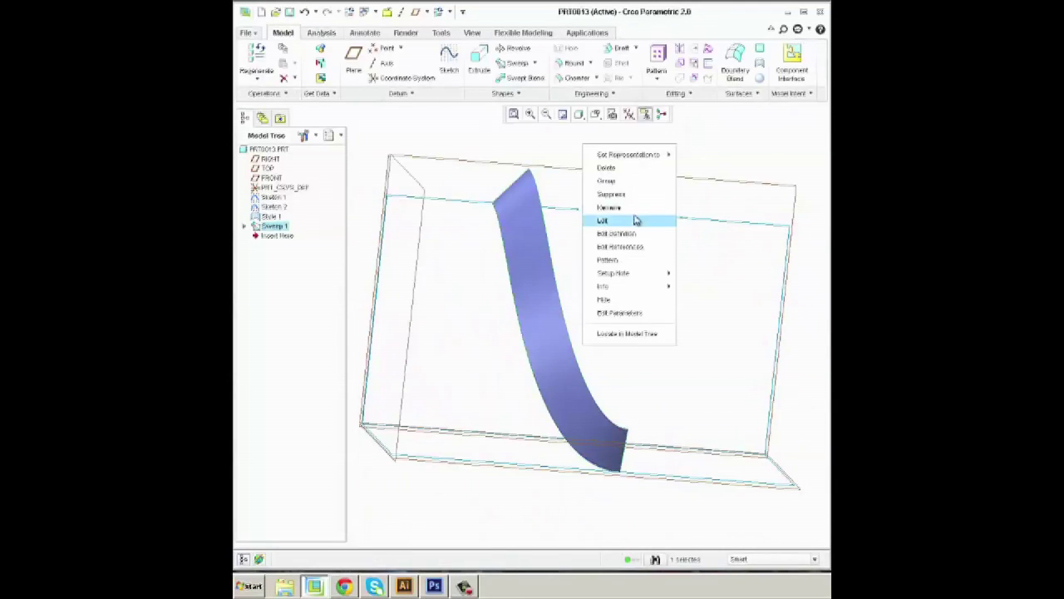
left_click(637, 219)
double_click(516, 182)
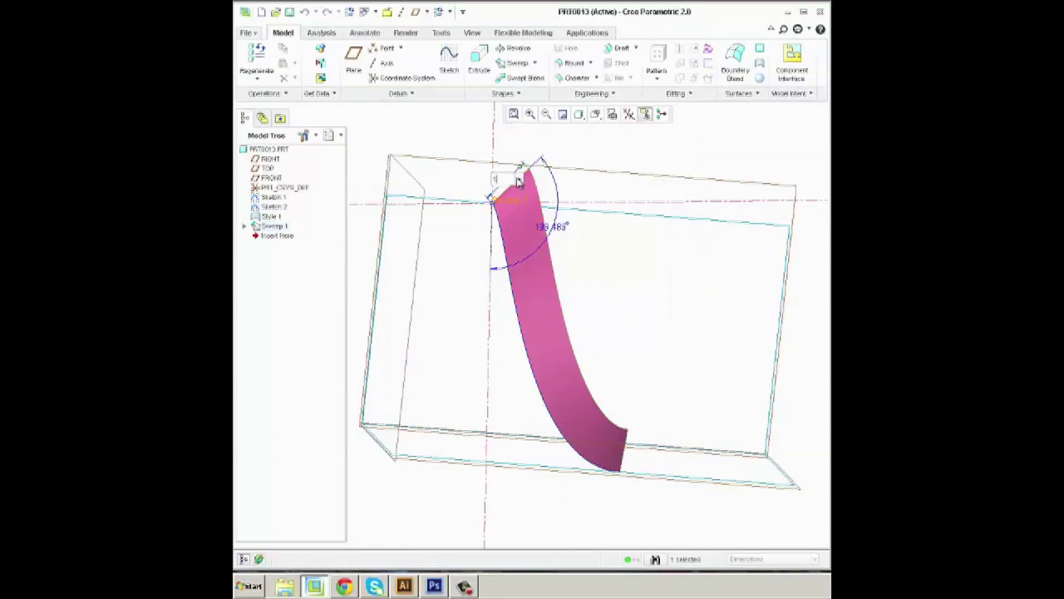
type("10")
key("Return")
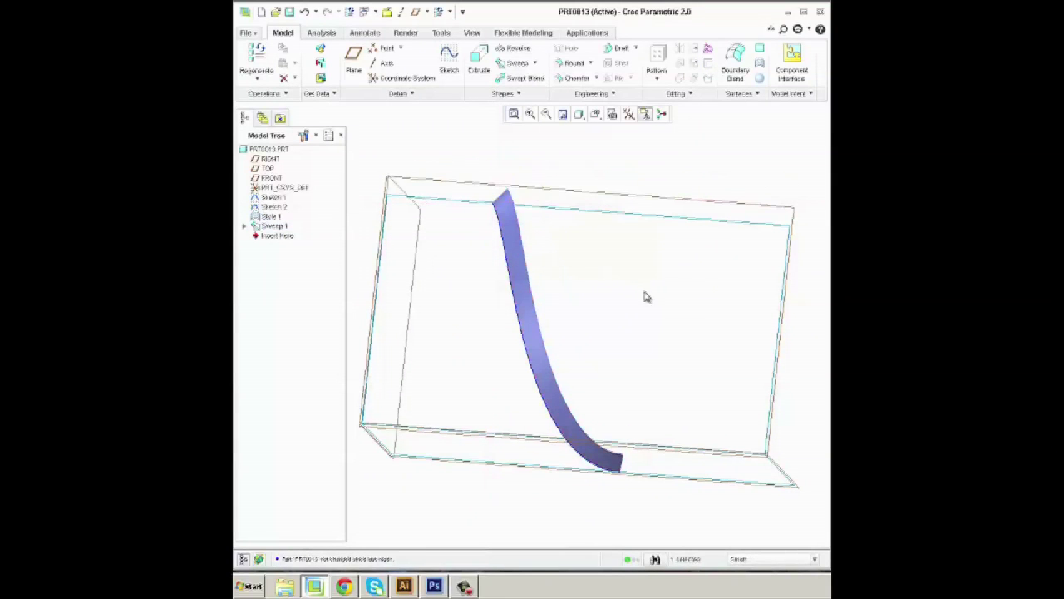
- Open the swept surface's definition for editing
middle_click_drag(608, 279, 653, 278)
scroll(478, 179, "up", 3)
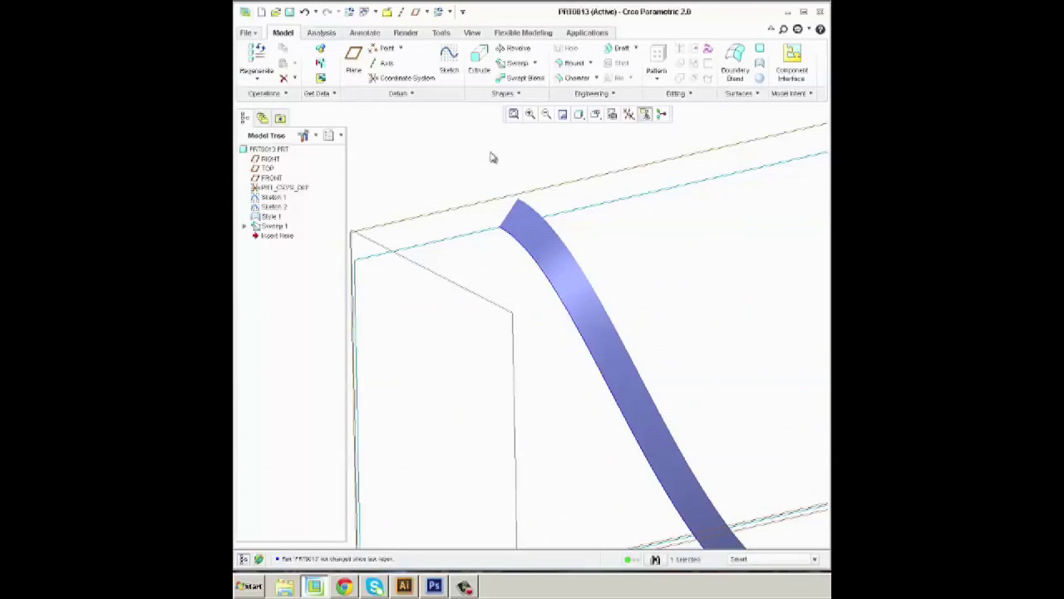
left_click(271, 229)
right_click(271, 231)
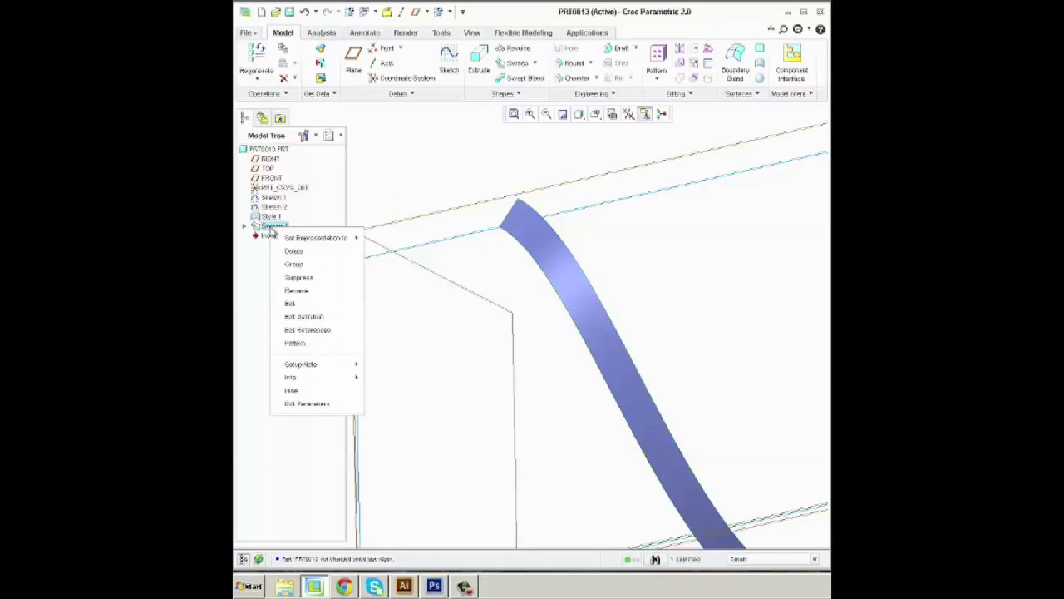
left_click(316, 321)
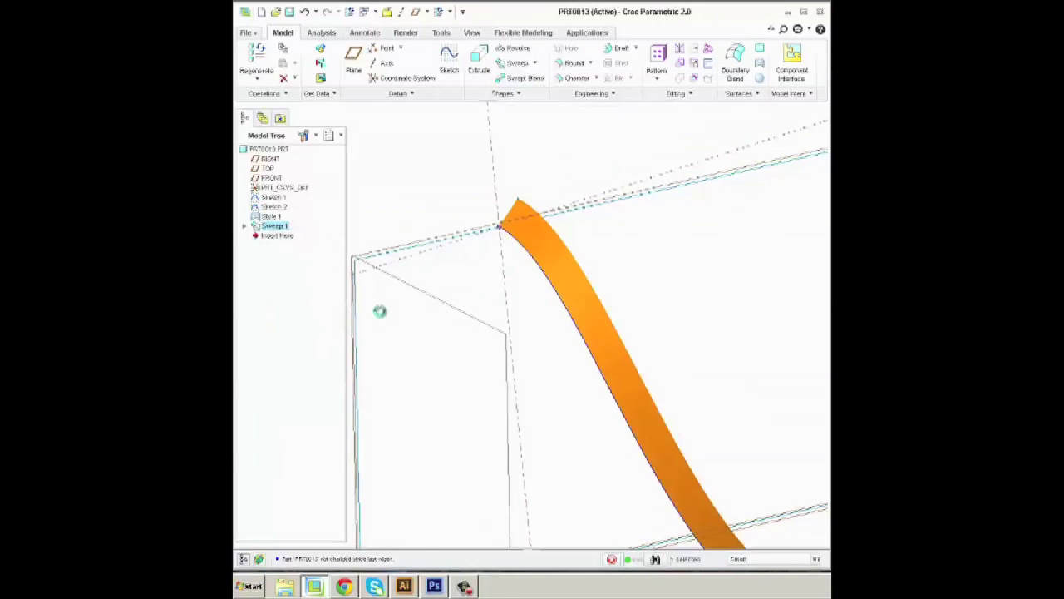